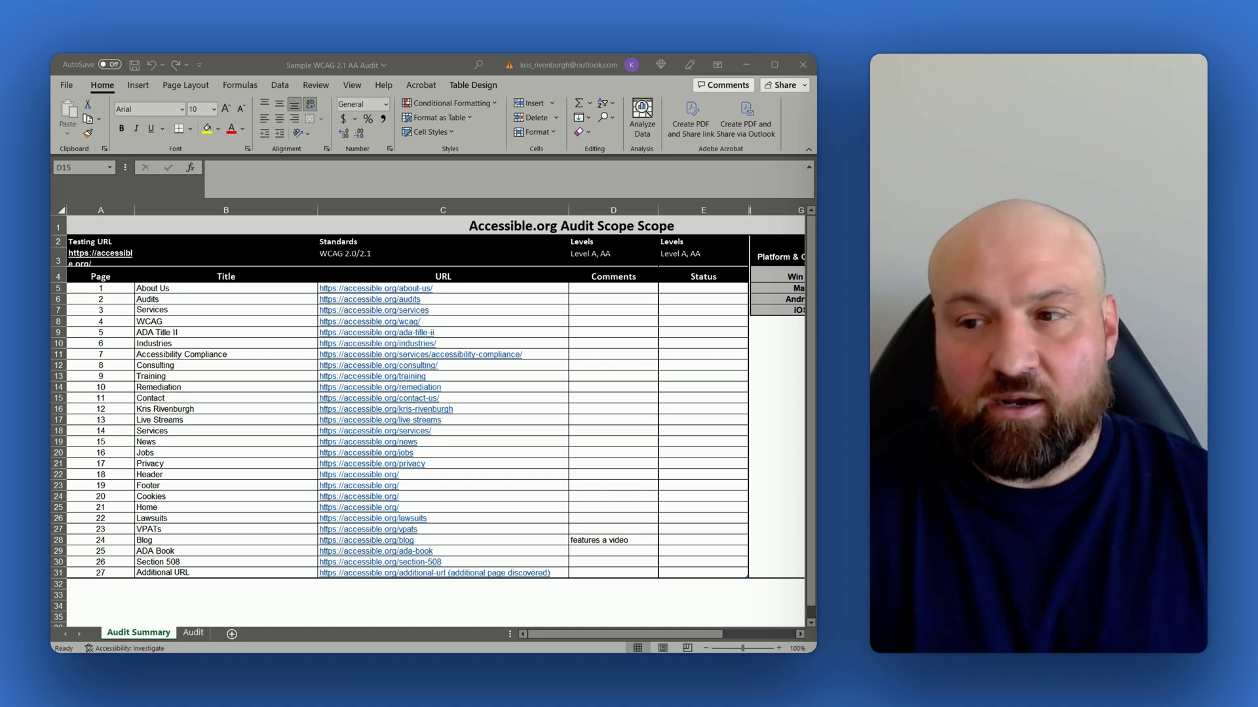
Switch to the Audit sheet listing the footer accessibility issues
{"action": "left_click", "coordinate": [193, 633]}
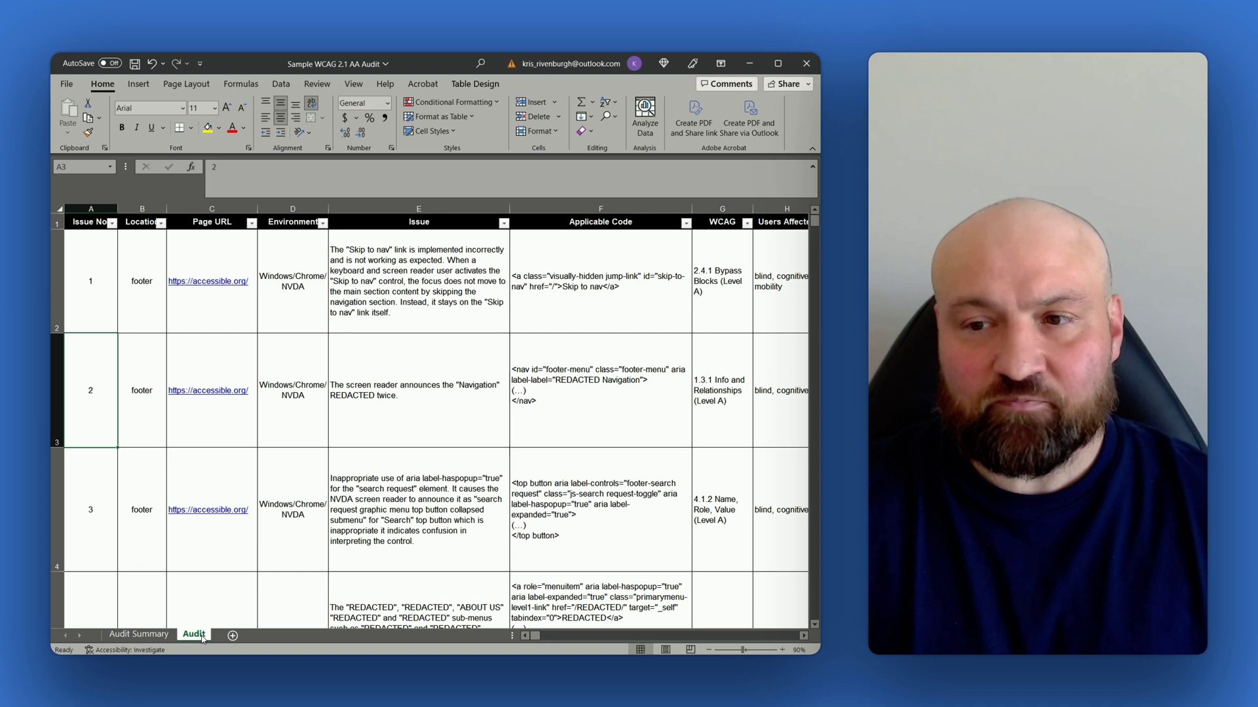
Step across the first issue's Applicable Code, WCAG criterion and Users Affected cells
{"action": "left_click", "coordinate": [562, 325]}
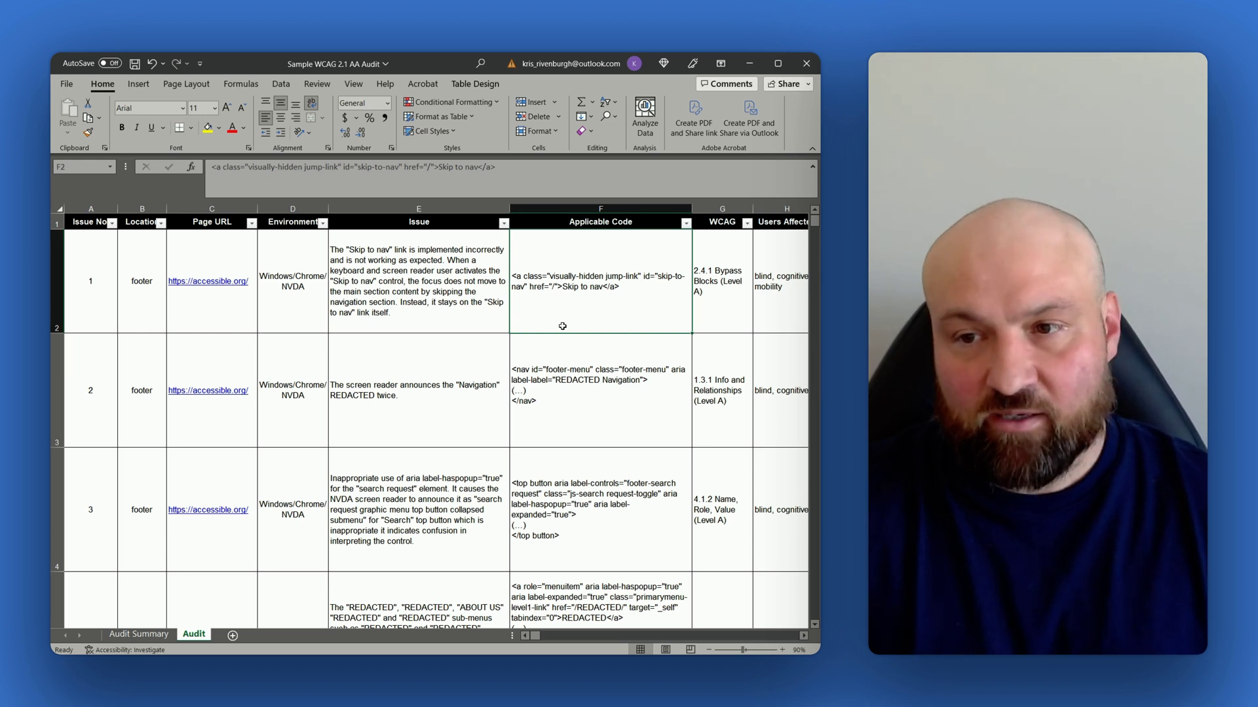
{"action": "key", "text": "Right"}
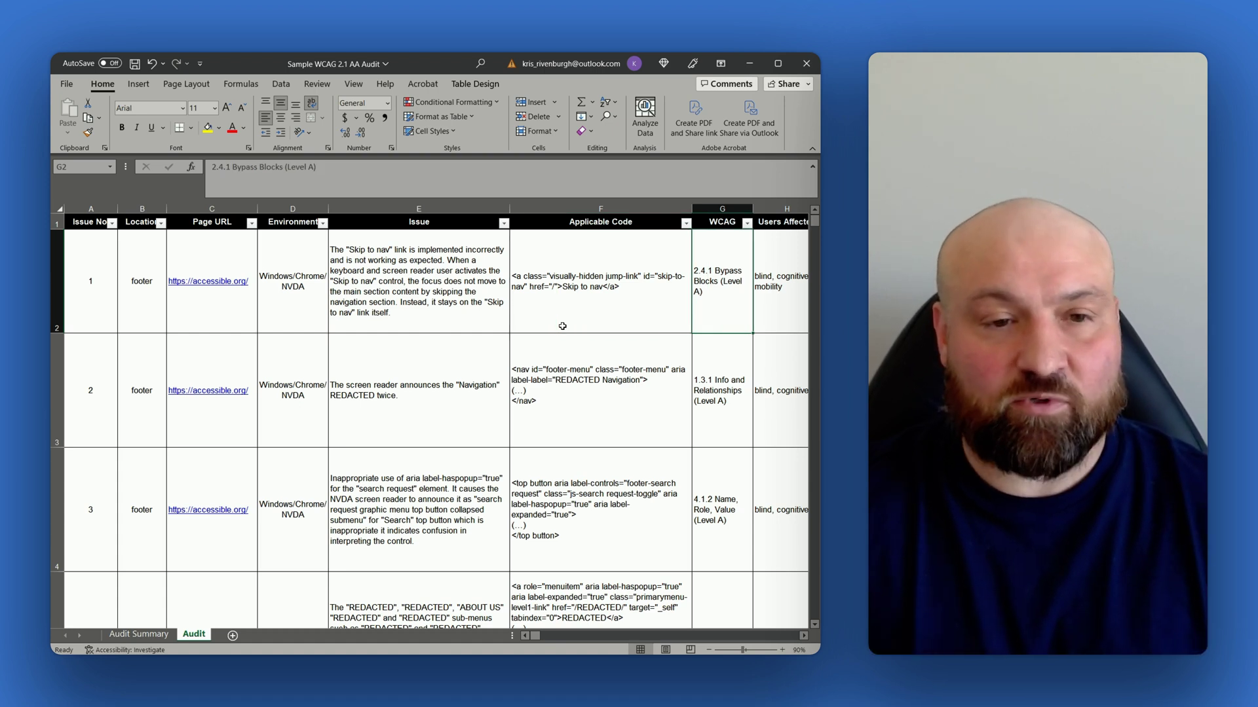
{"action": "key", "text": "Right"}
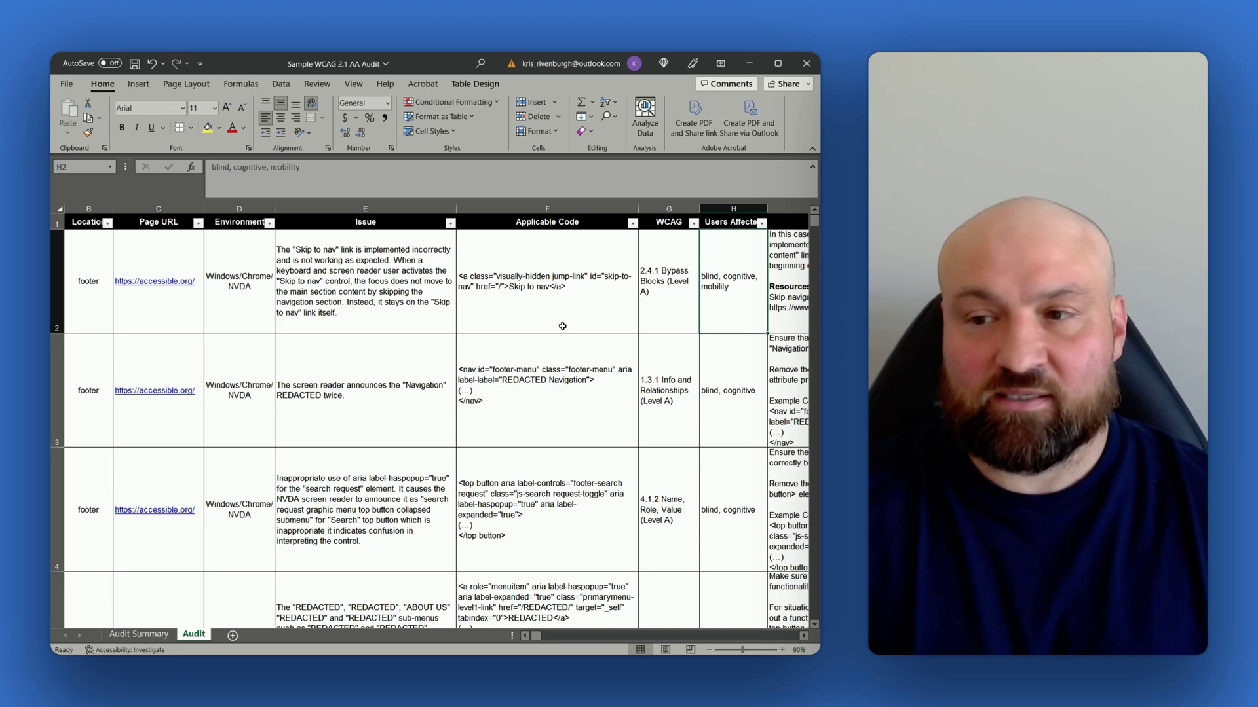
Move to the first issue's Recommendation cell to reveal that column
{"action": "key", "text": "Right"}
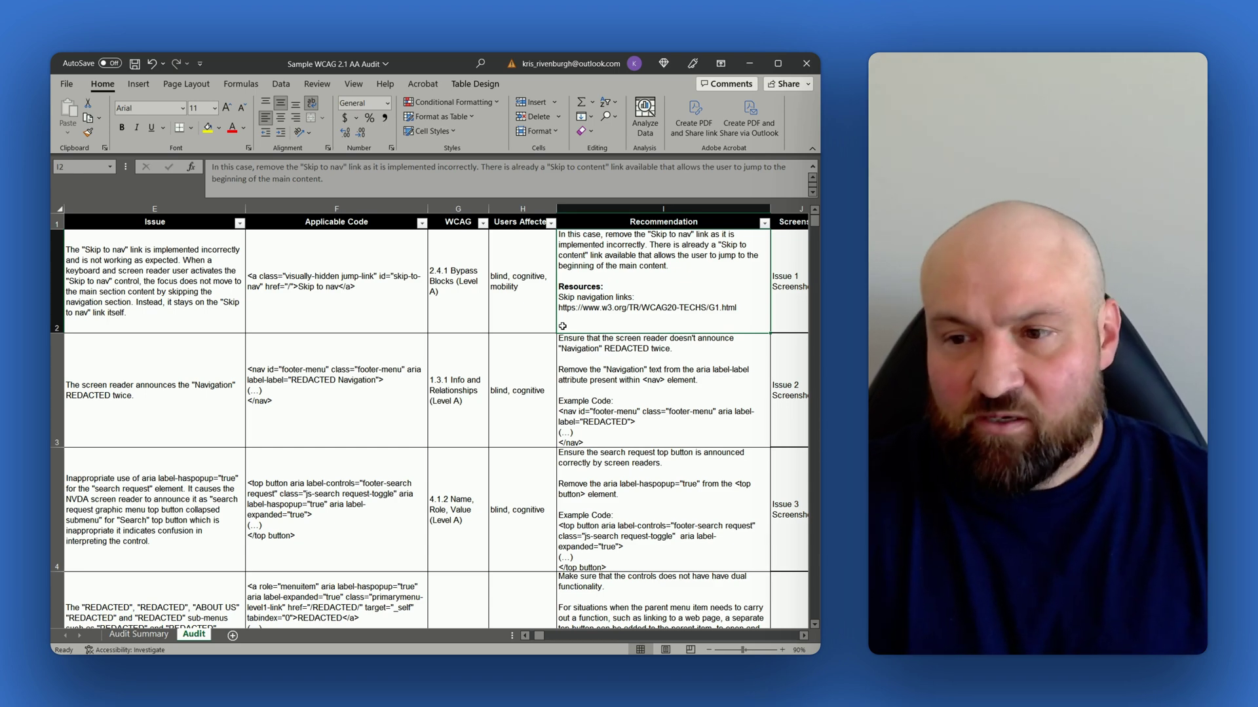
Move to the first issue's Screenshot cell, revealing 'Issue 1 Screenshot' and its notes
{"action": "key", "text": "Right"}
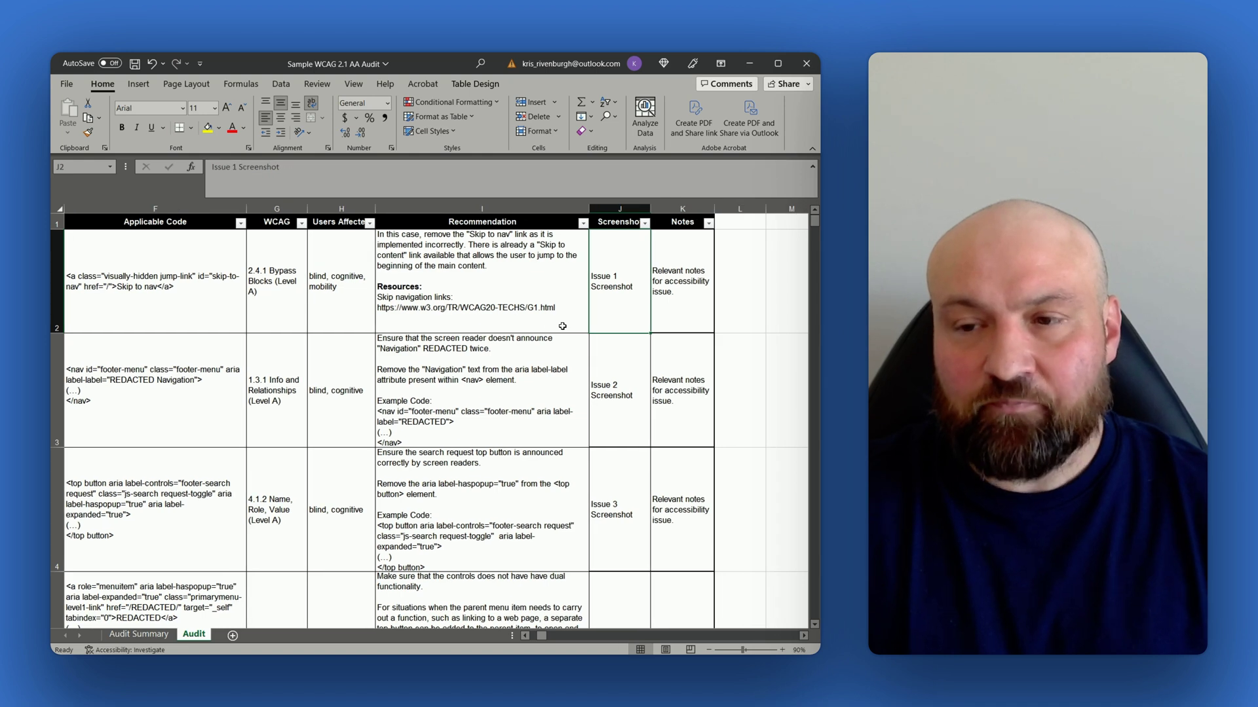